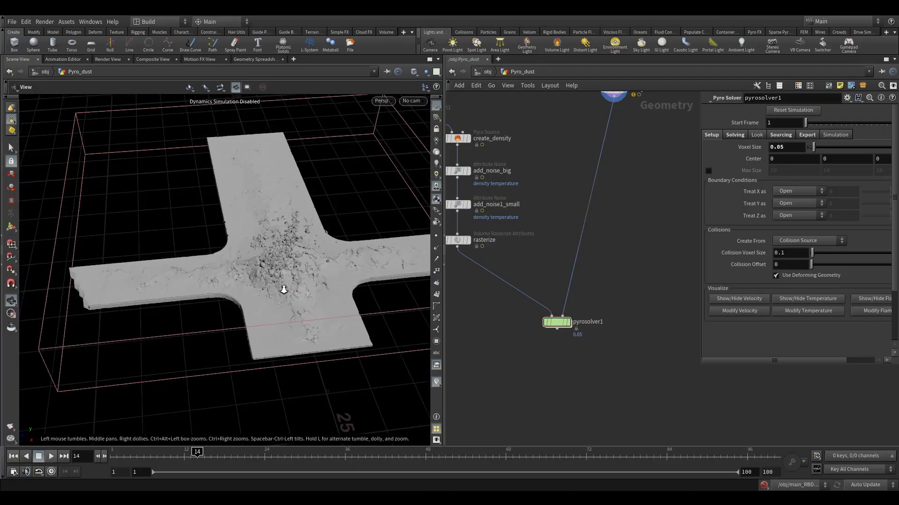
Step: Look through cam1 in the viewport
left_click(412, 102)
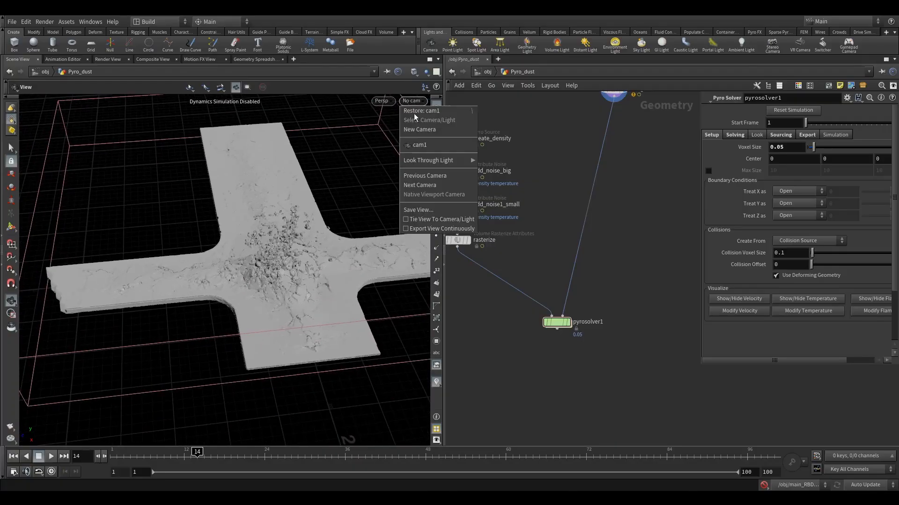
left_click(435, 148)
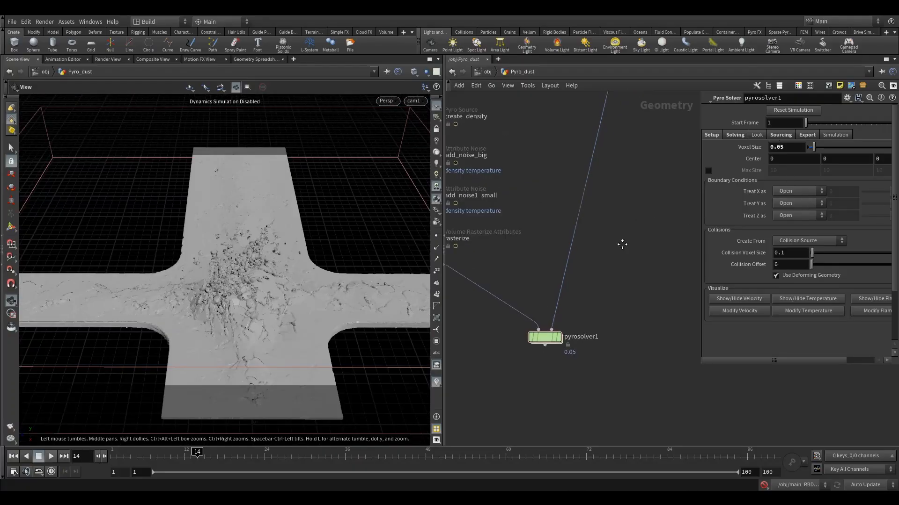
scroll(622, 245, "up", 2)
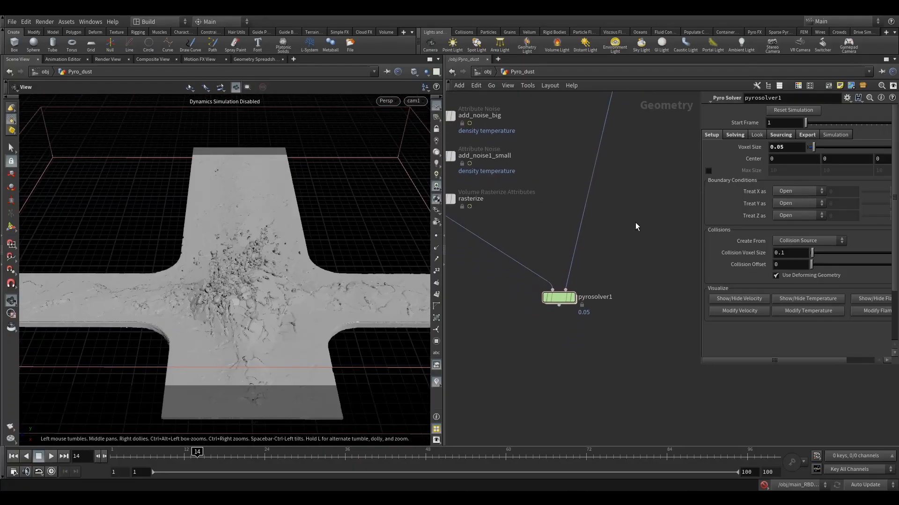
Step: Link the pyro solver's Collision Voxel Size to its main Voxel Size with a relative reference
right_click(791, 149)
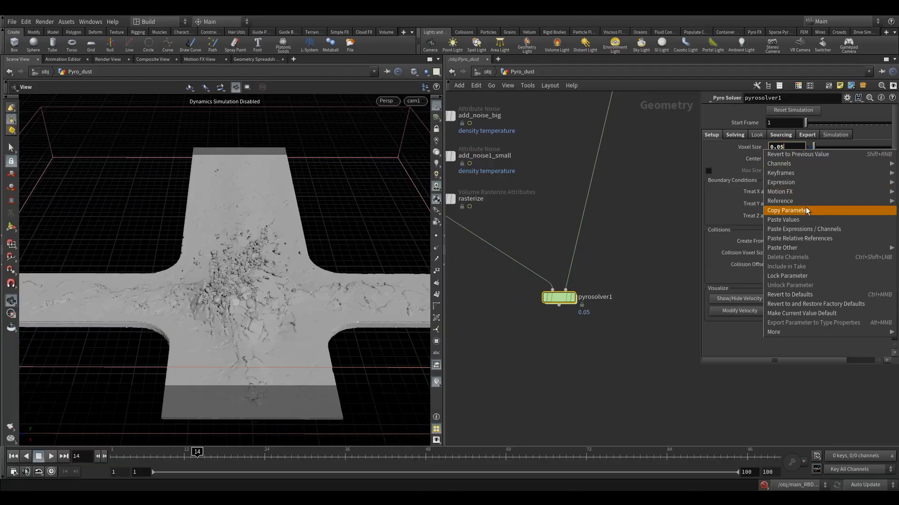
left_click(791, 211)
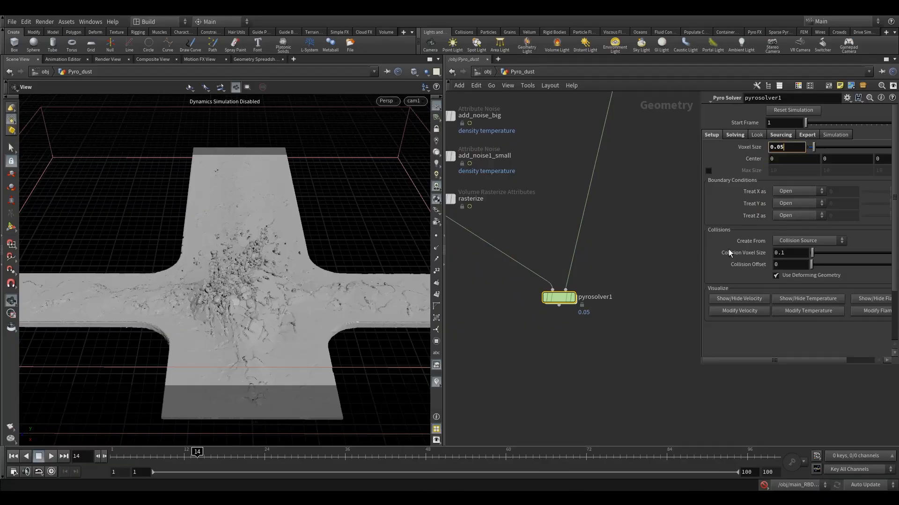
right_click(778, 252)
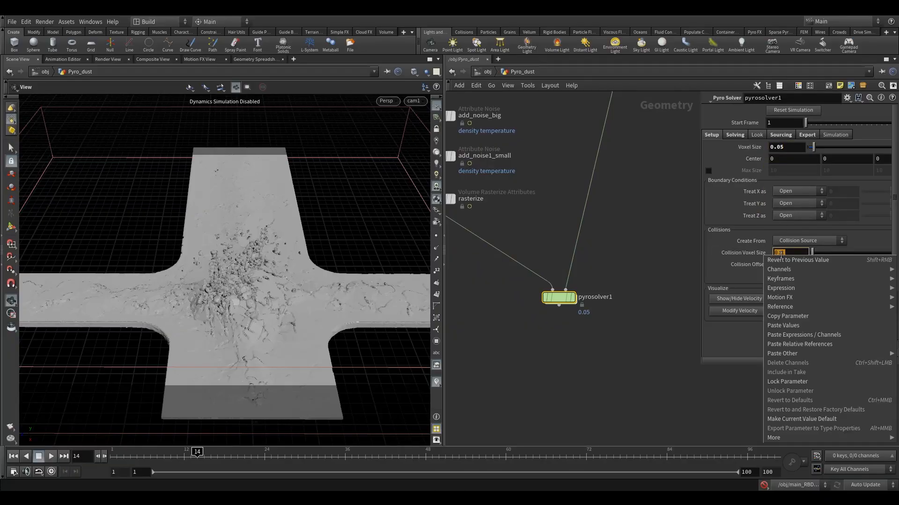
left_click(800, 345)
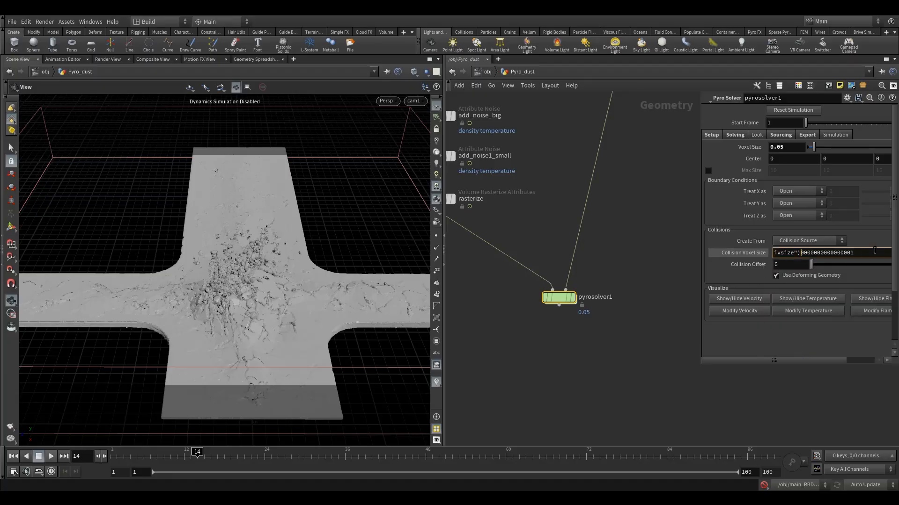
key("End")
key("shift+Left")
key("shift+Left")
key("shift+Left")
key("shift+Left")
key("shift+Left")
key("shift+Left")
key("shift+Left")
key("shift+Left")
key("shift+Left")
key("shift+Left")
key("shift+Left")
key("shift+Left")
key("shift+Left")
key("shift+Left")
key("shift+Left")
key("BackSpace")
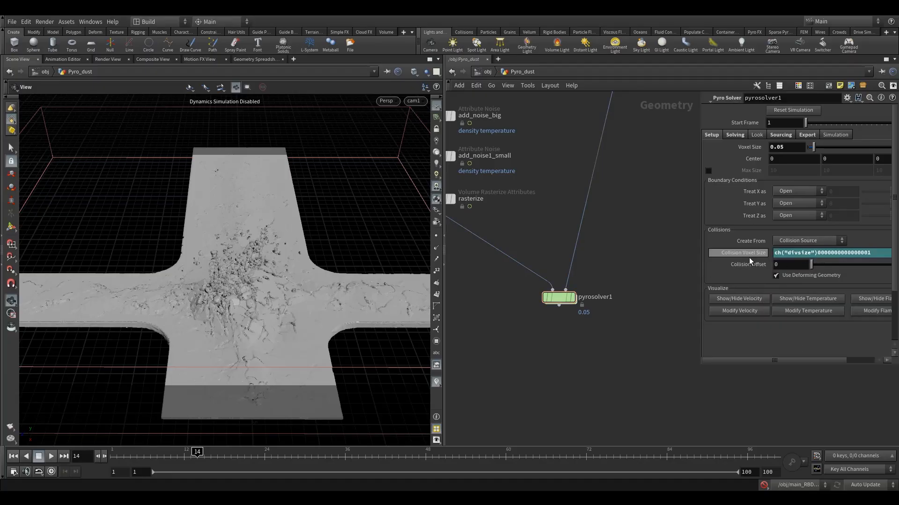
key("Return")
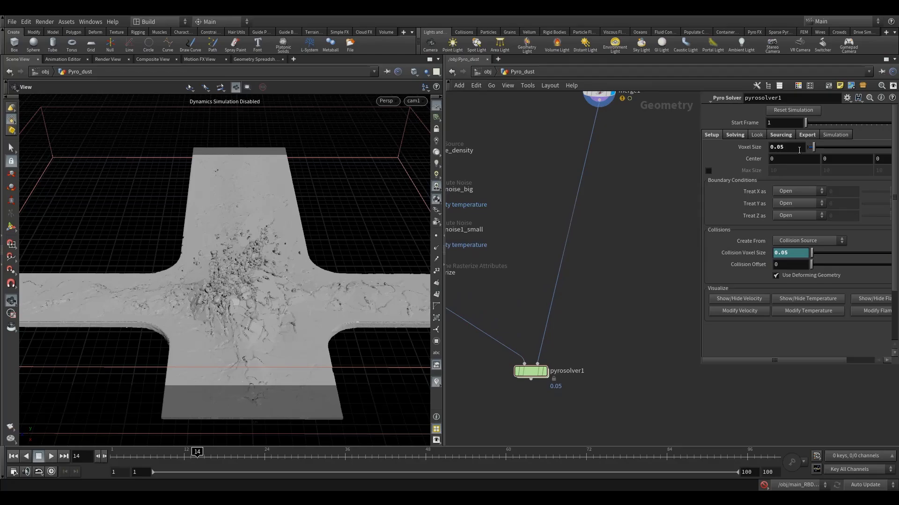
Step: Link the volume Voxel Size of collisionsource1 to the pyro solver's Voxel Size with a relative reference
scroll(650, 223, "down", 2)
middle_click_drag(627, 150, 602, 232)
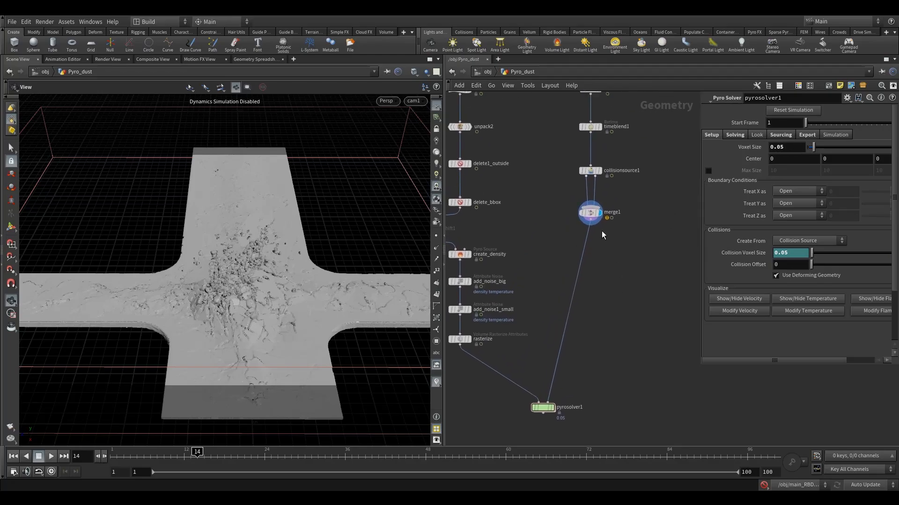
left_click(590, 170)
left_click(744, 123)
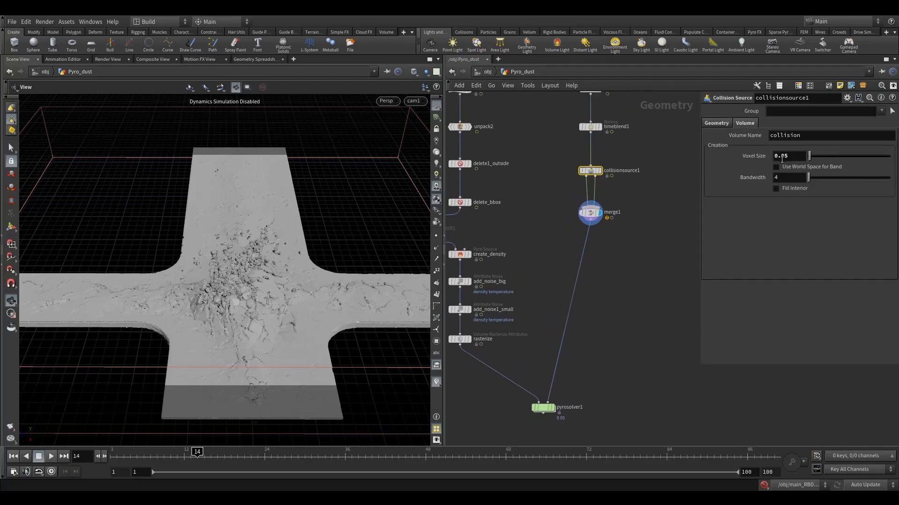
right_click(788, 156)
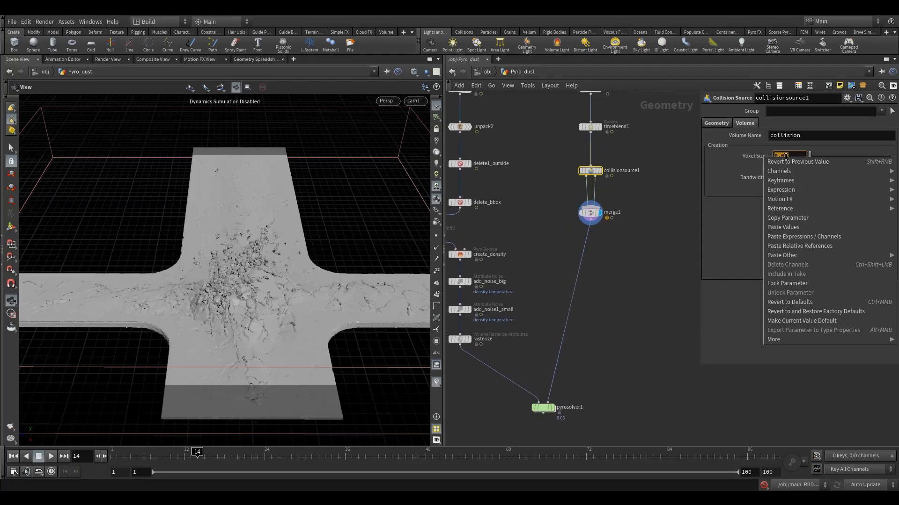
left_click(802, 245)
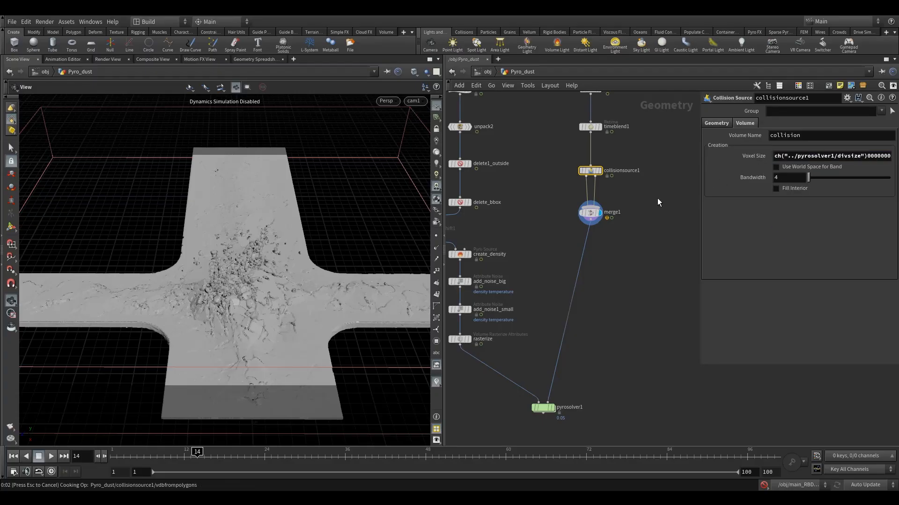
left_click(751, 157)
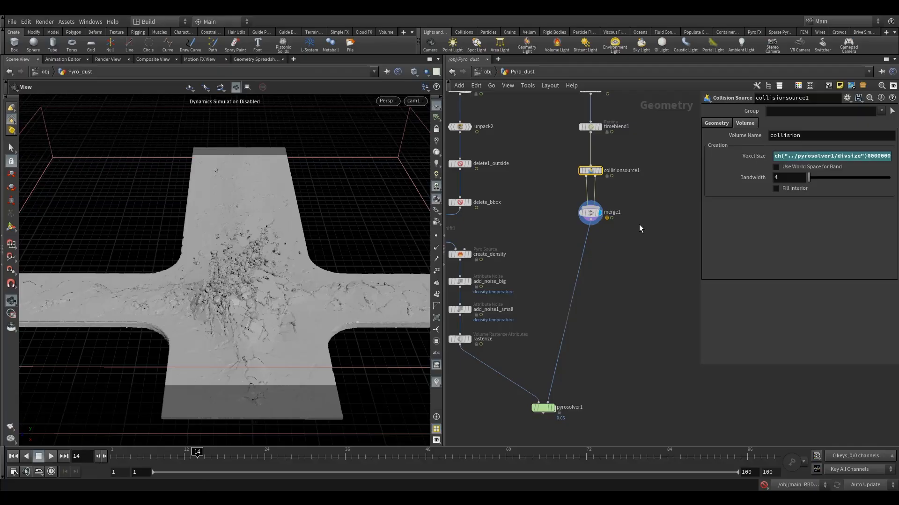
Step: Link the Voxel Size of the rasterize node to the pyro solver's Voxel Size with a relative reference
middle_click_drag(449, 259, 556, 181)
left_click(545, 212)
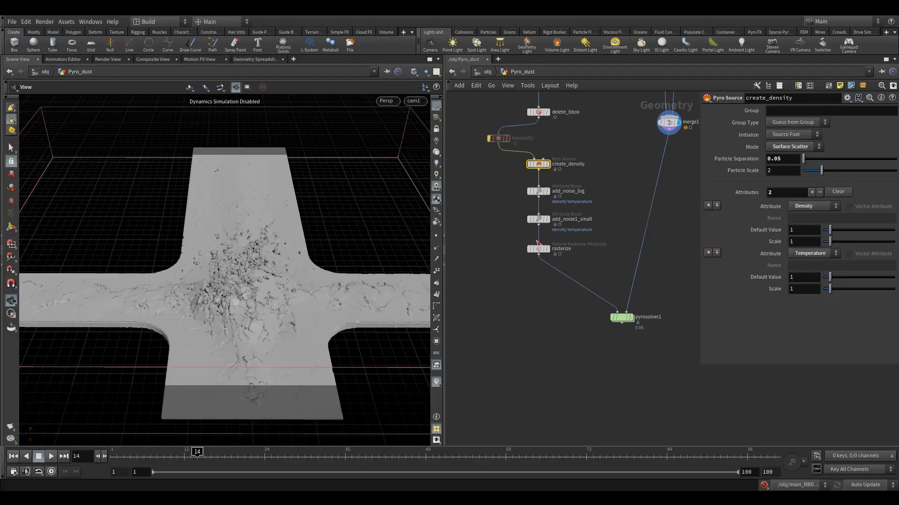
left_click_drag(512, 232, 557, 265)
right_click(777, 134)
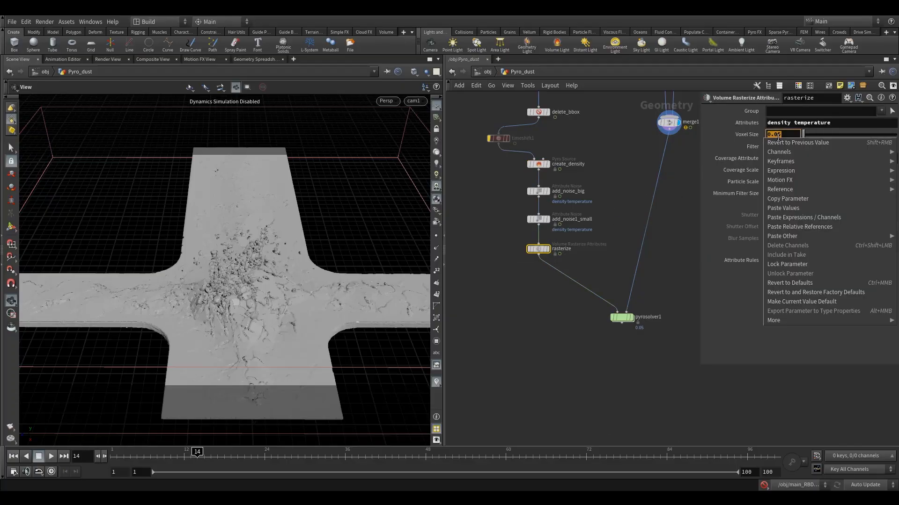
left_click(805, 227)
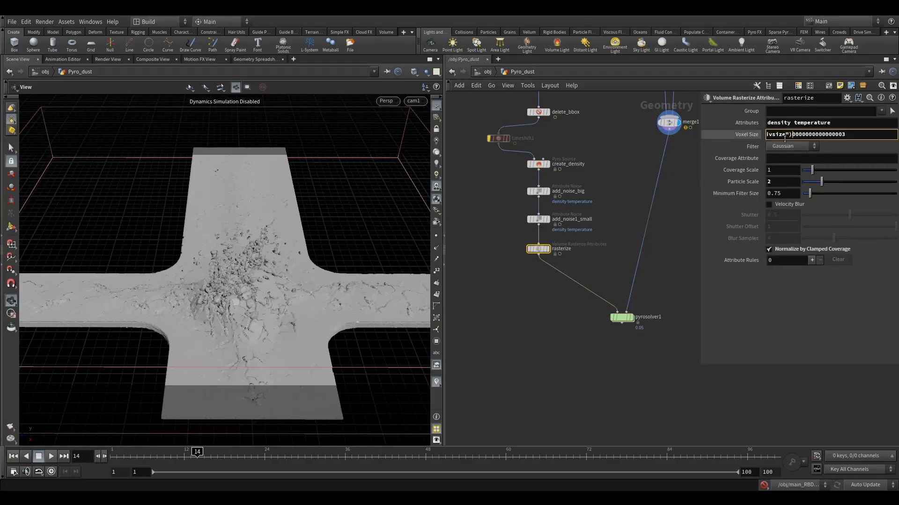
left_click(735, 139)
Step: Set the Time Scale of pyrosolver1 to 0.5 in its solving simulation settings
middle_click_drag(607, 223, 583, 190)
left_click_drag(584, 226, 615, 310)
middle_click_drag(659, 234, 634, 239)
left_click_drag(701, 212, 649, 213)
left_click(679, 136)
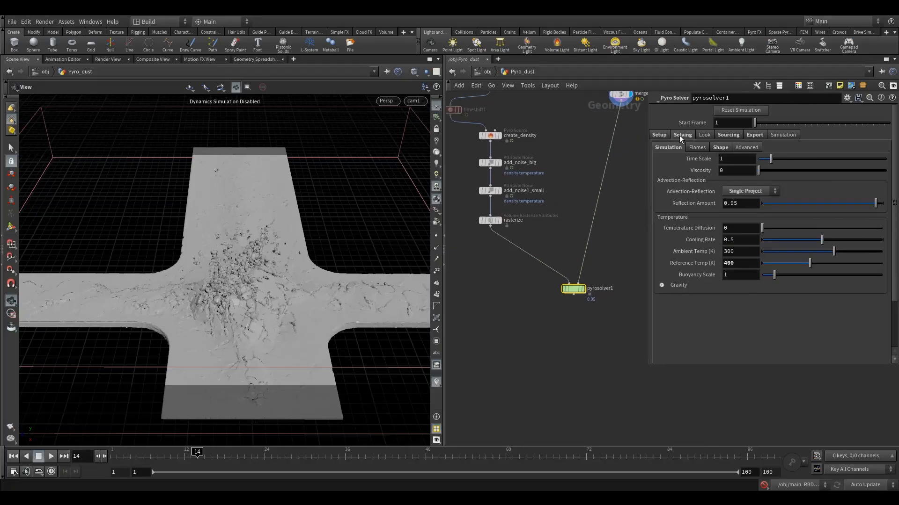
left_click(736, 159)
type(".85")
key("BackSpace")
key("BackSpace")
type("5")
key("Return")
Step: Set the pyro solver's Gravity Acceleration to -200
left_click(672, 285)
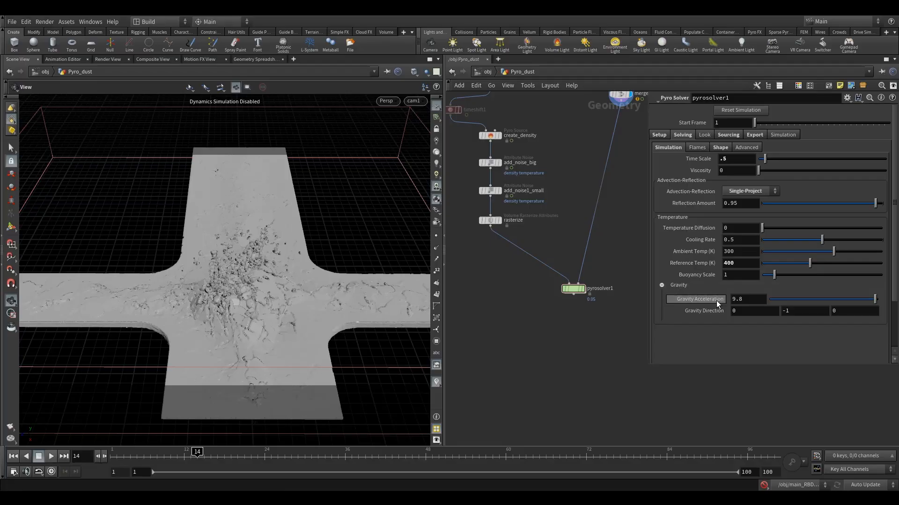
left_click(758, 300)
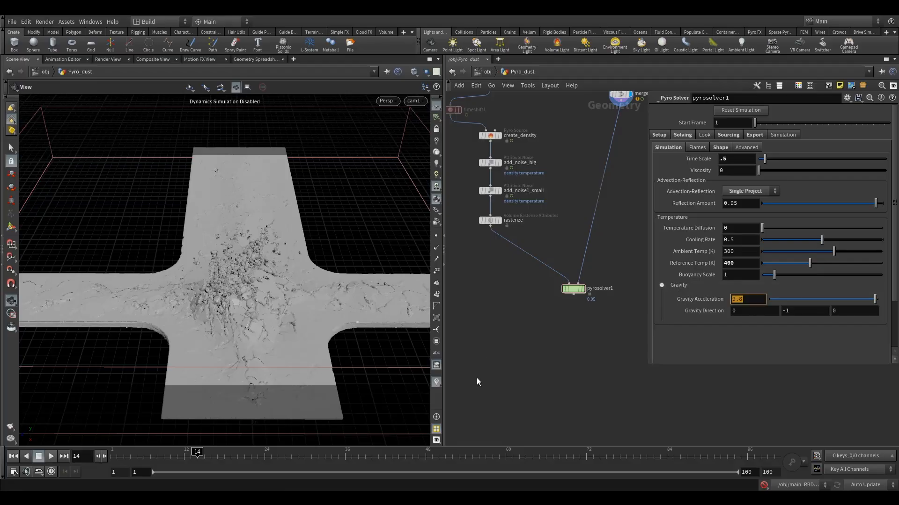
type("-200")
key("Return")
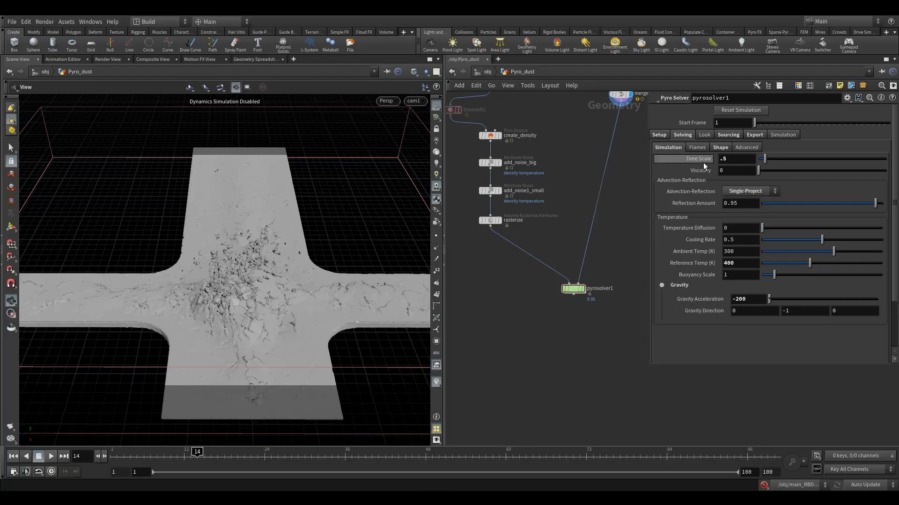
Step: Disable Dissipation in the solver's shape settings and enable Turbulence with a value of 2
left_click(698, 148)
left_click(720, 148)
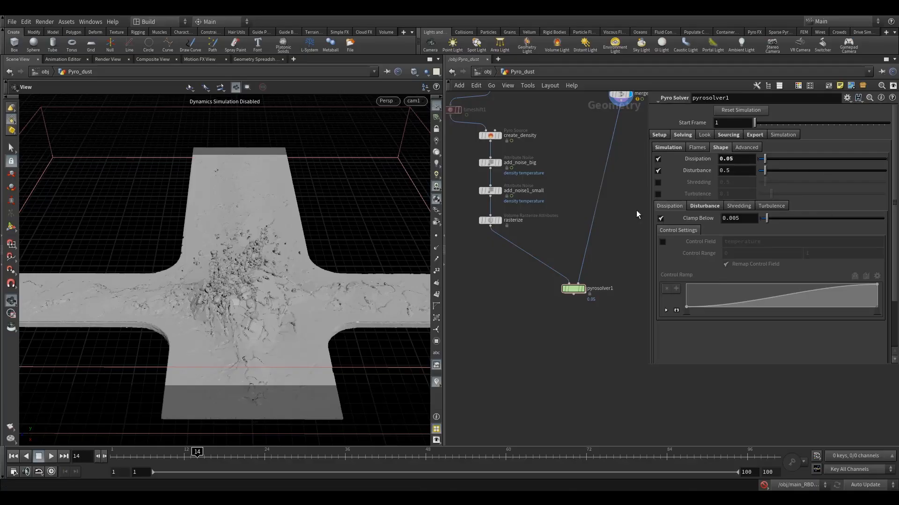
left_click(657, 159)
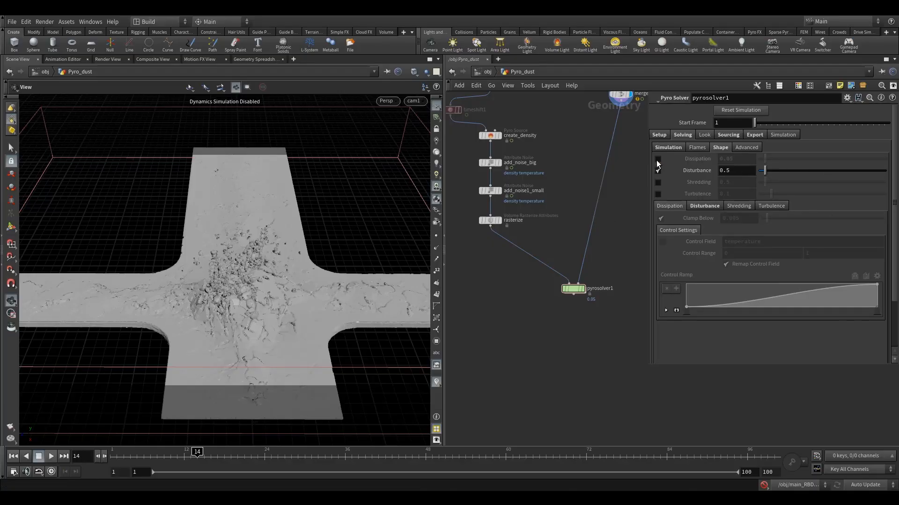
left_click(657, 194)
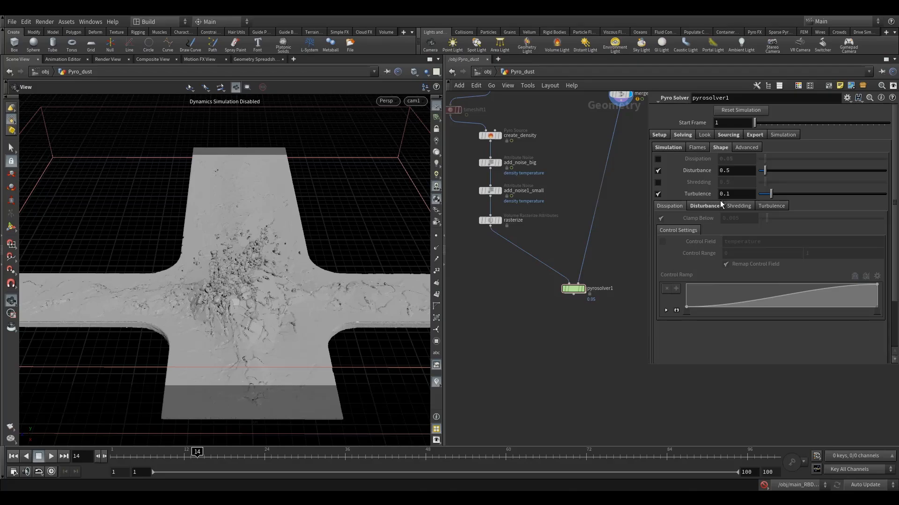
double_click(726, 195)
type("2")
key("Return")
Step: Set the pyro solver's Max Substeps to 3 in the advanced solving settings
left_click(747, 148)
double_click(726, 180)
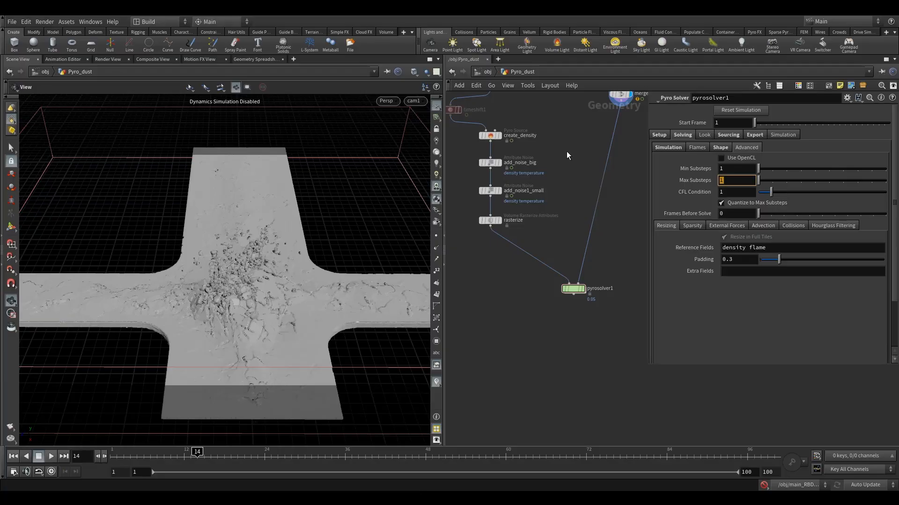
type("3")
key("Return")
Step: Set the smoke Density Scale to 10 in the pyro solver's look settings
left_click(705, 135)
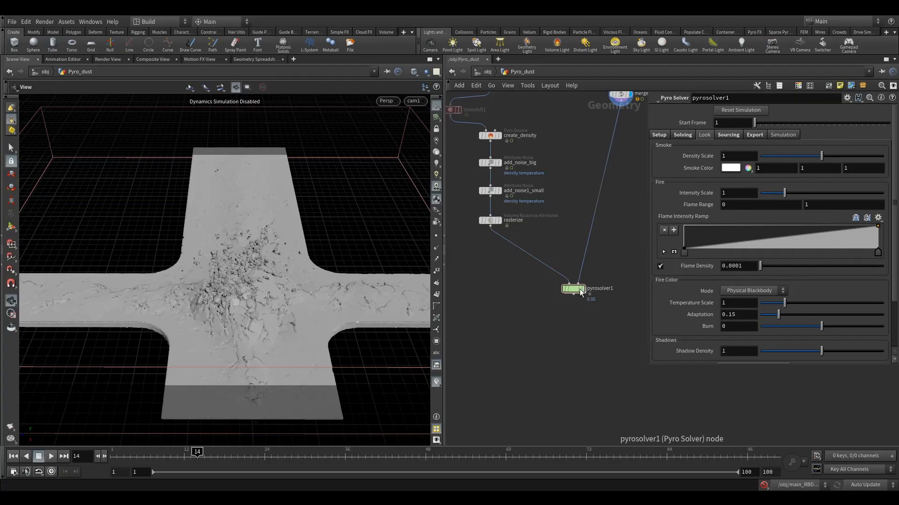
left_click(747, 156)
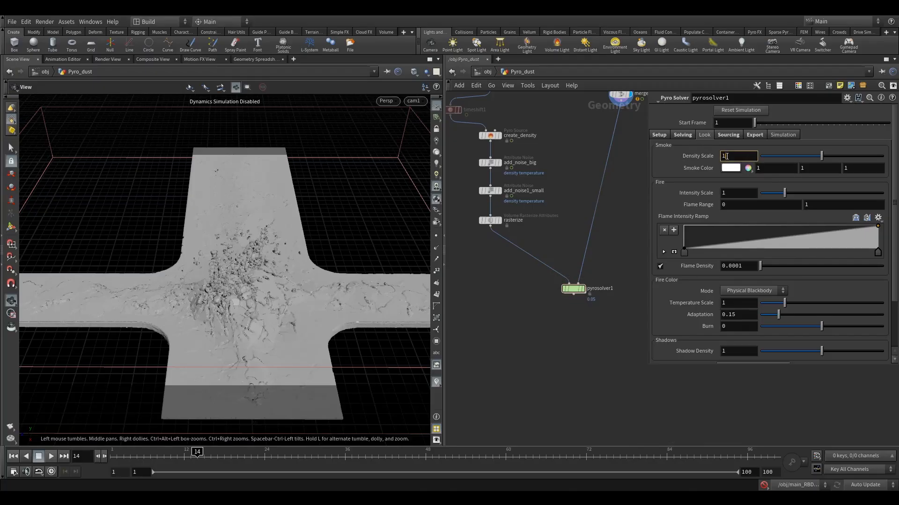
type("0")
key("Return")
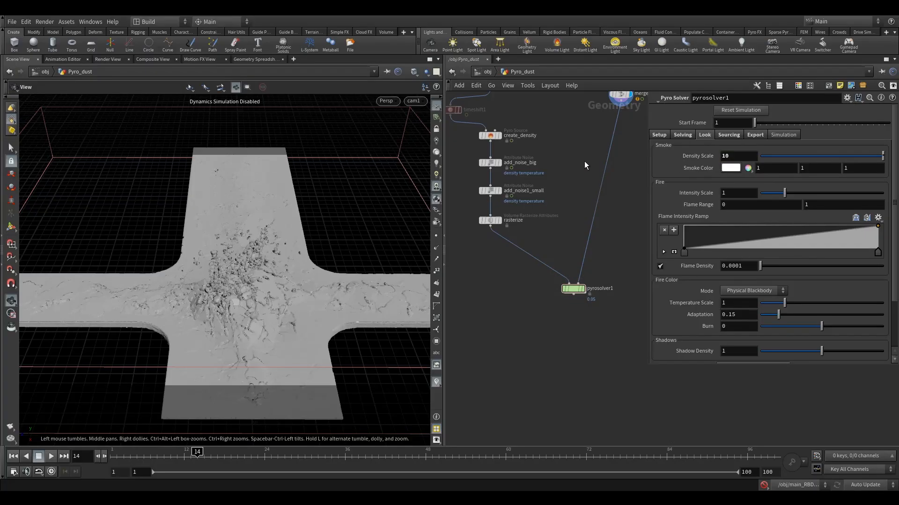
Step: Show the solver's sourcing settings, switch scene updates to Manual and set the display flag on pyrosolver1
left_click(730, 135)
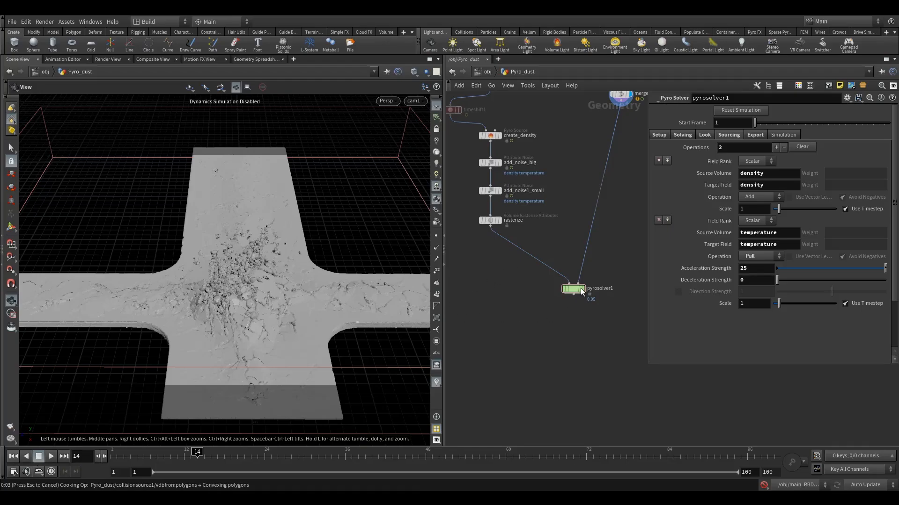
left_click(865, 484)
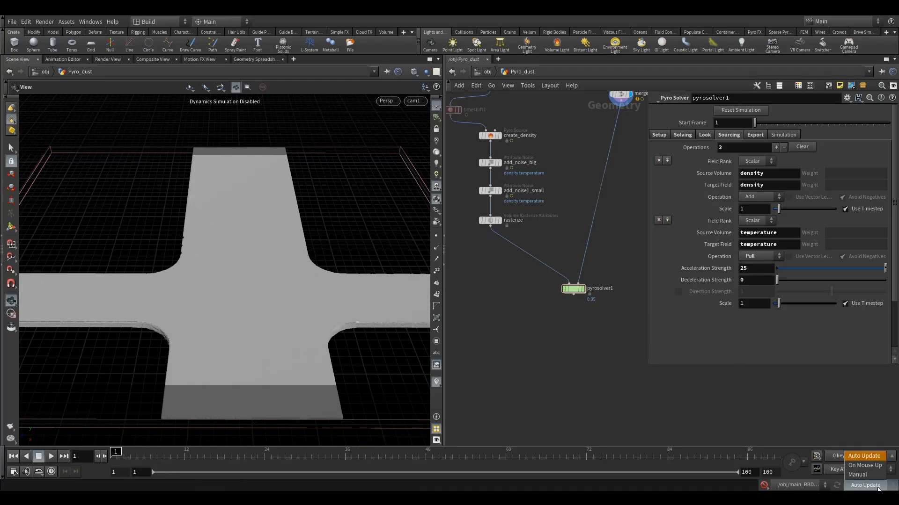
left_click(863, 477)
middle_click_drag(556, 312, 532, 307)
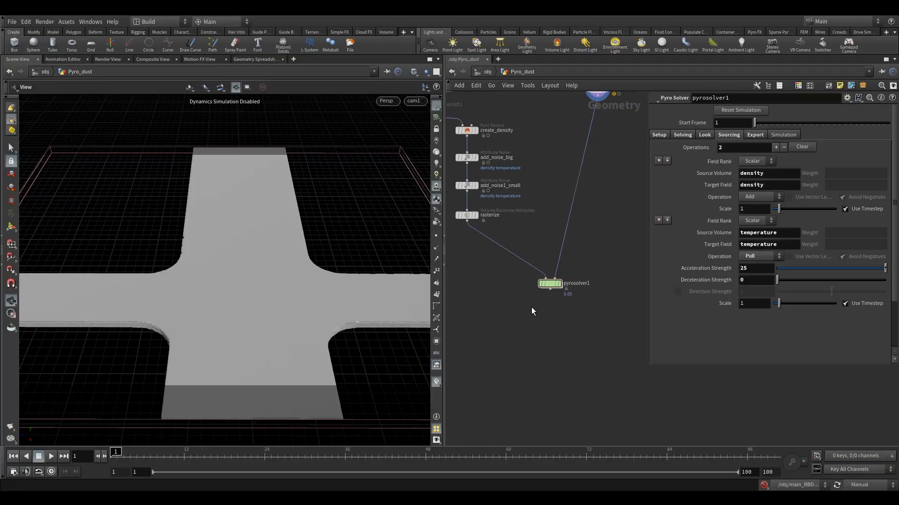
left_click(560, 283)
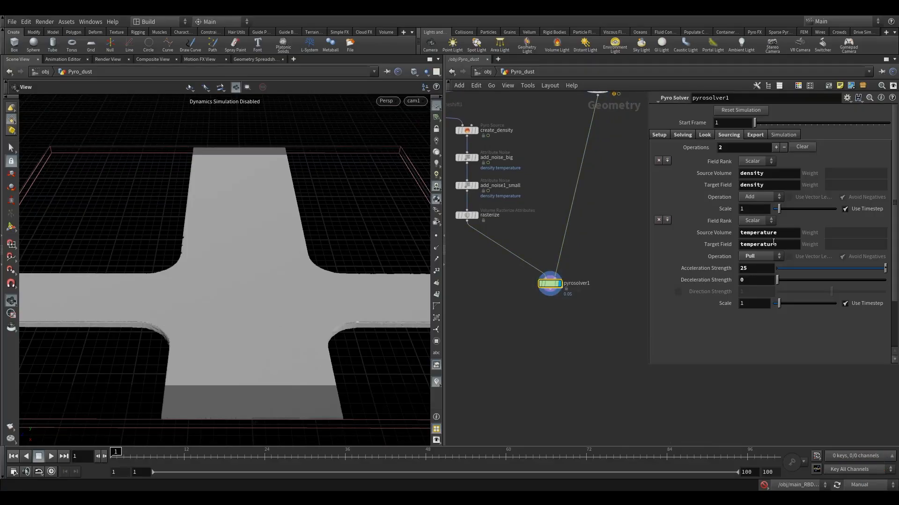
Step: Keyframe the Scale of both the density and temperature sourcing operations at 1 on frame 1
left_click(755, 212)
left_click(756, 209, "alt")
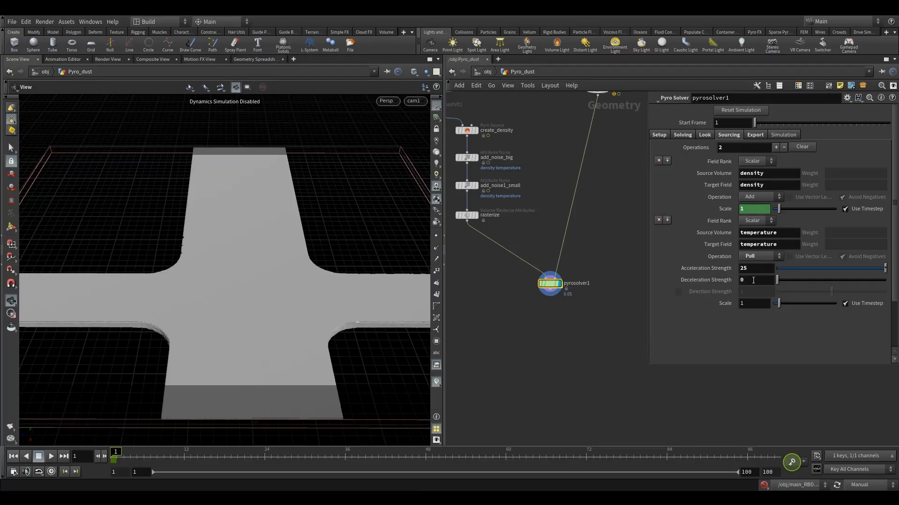
left_click(748, 307, "alt")
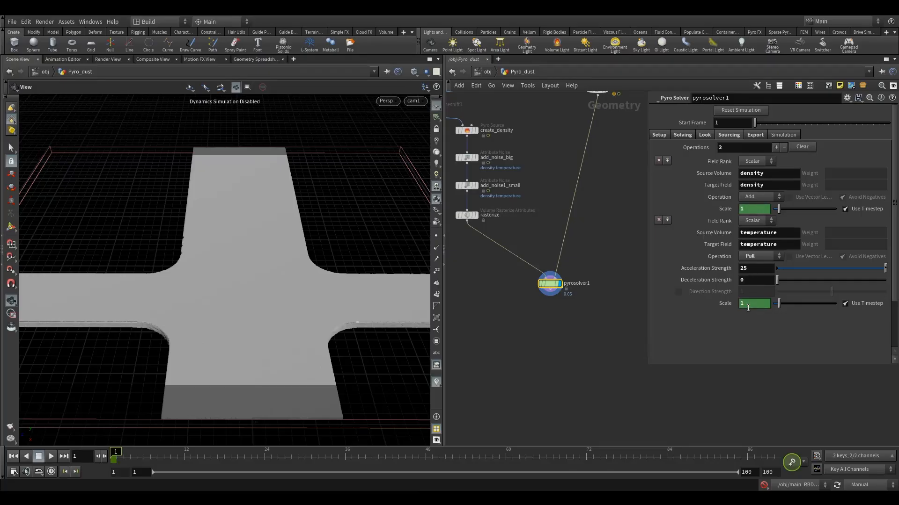
Step: Keyframe the Scale of both the density and temperature sourcing operations at 0 on frame 10, and return to frame 1
left_click(171, 456)
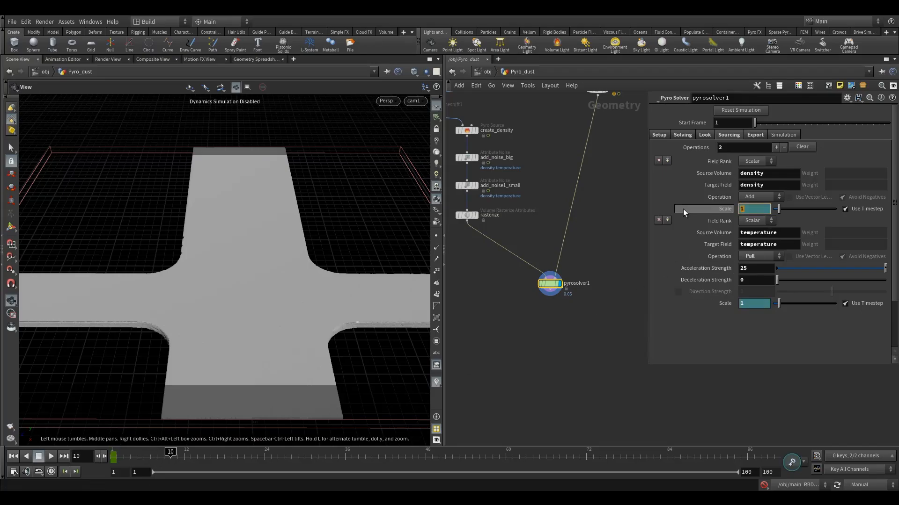
double_click(753, 210)
type("0")
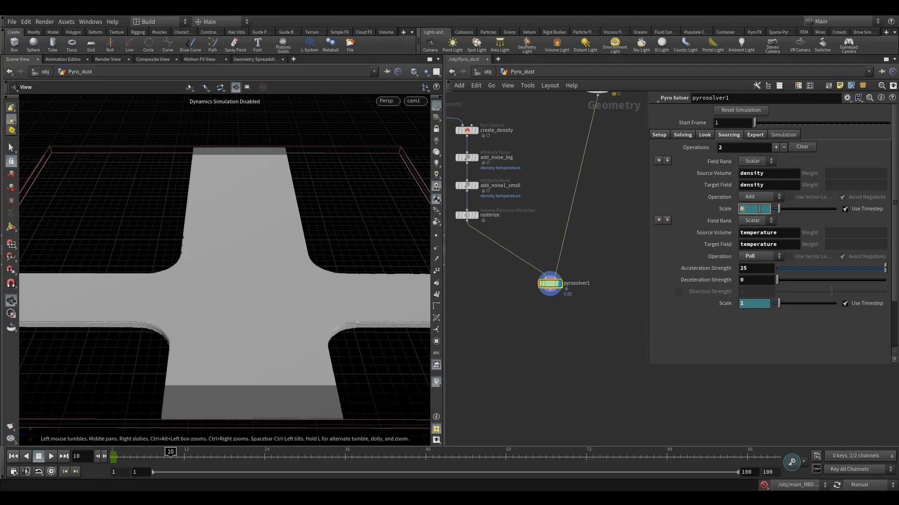
key("Return")
double_click(754, 303)
type("0")
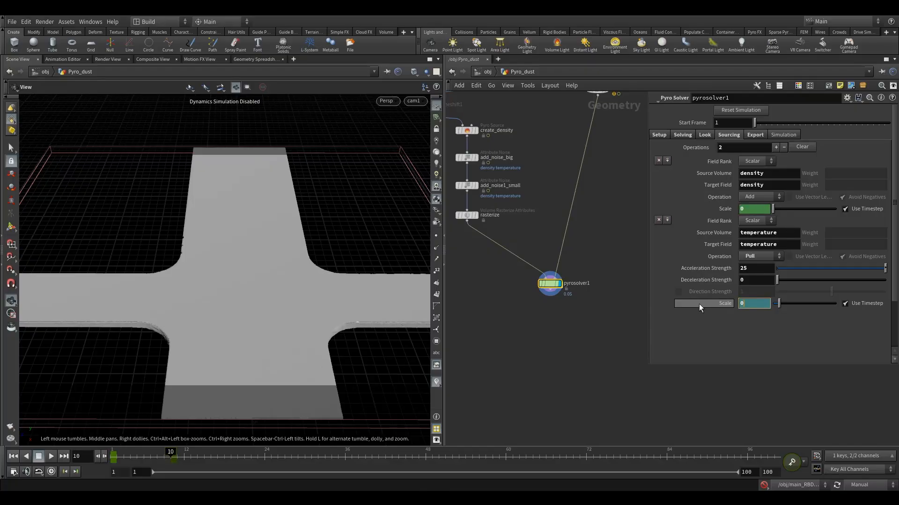
key("Return")
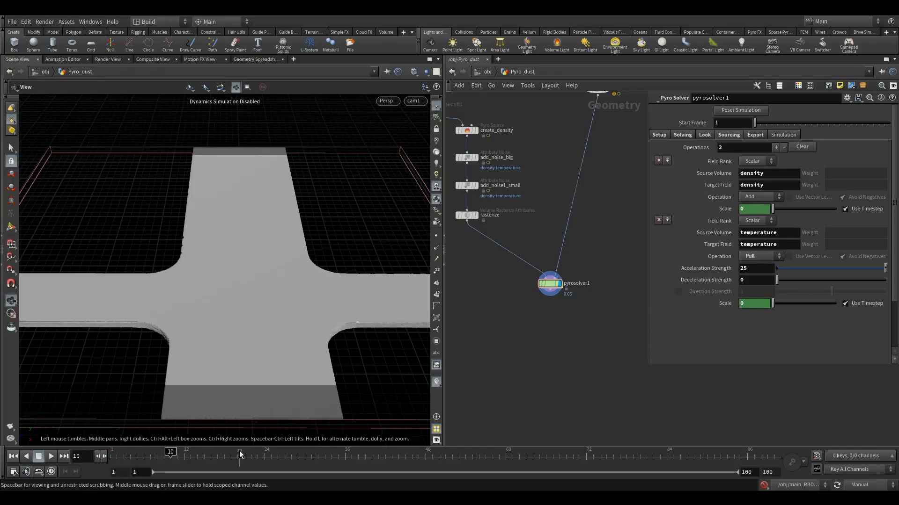
left_click(112, 455)
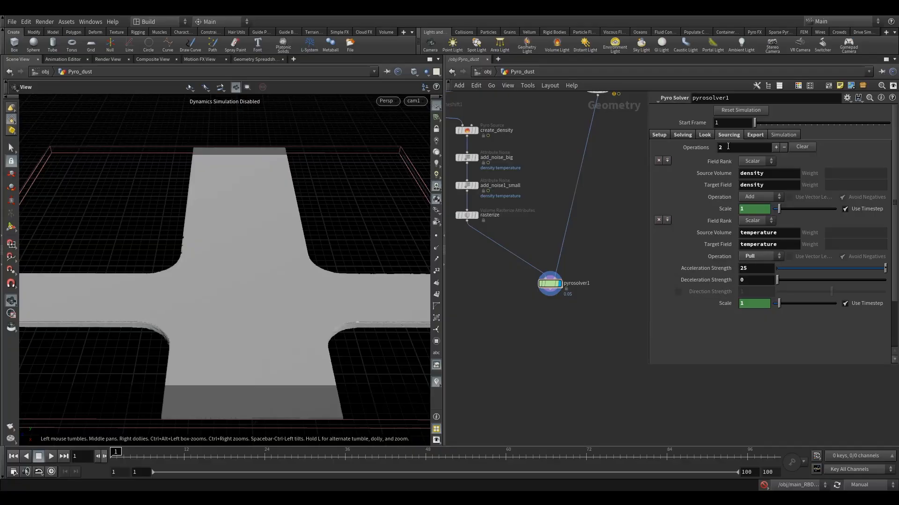
Step: Remove the temperature and flame fields from the pyro solver's export list, keeping density and vel
left_click(754, 136)
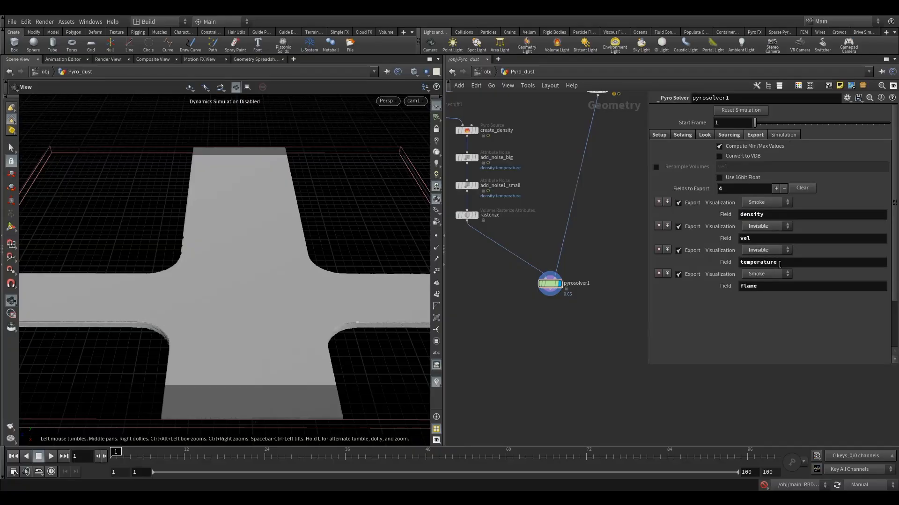
left_click(658, 249)
left_click(658, 250)
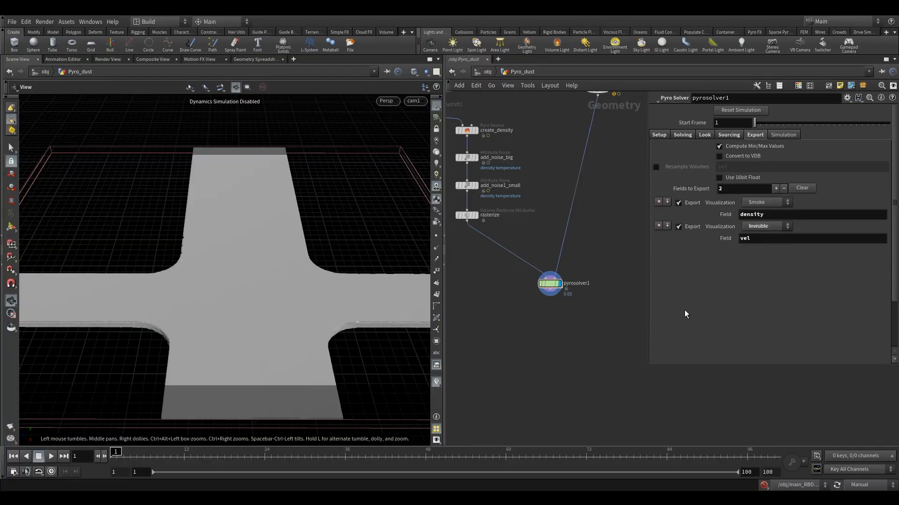
Step: Review the pyro solver's simulation, sourcing, look, advanced solving and setup settings
left_click(795, 133)
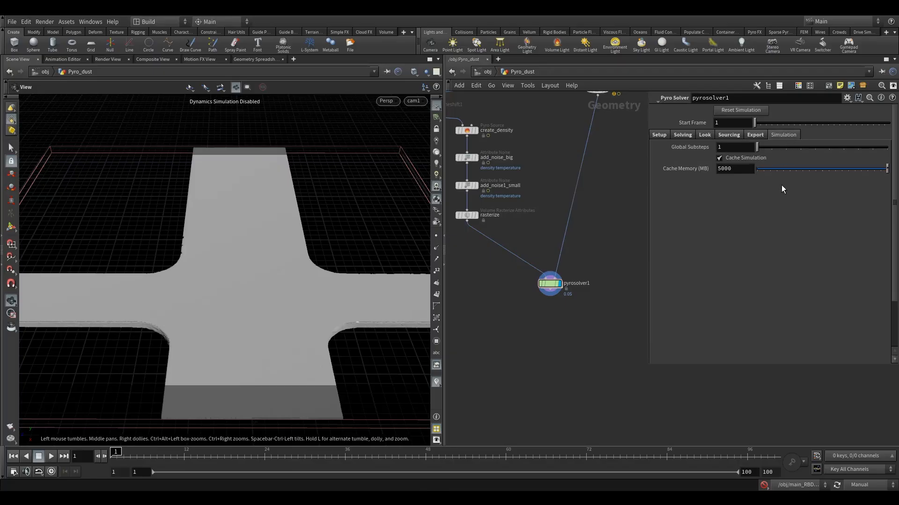
left_click(764, 135)
left_click(739, 136)
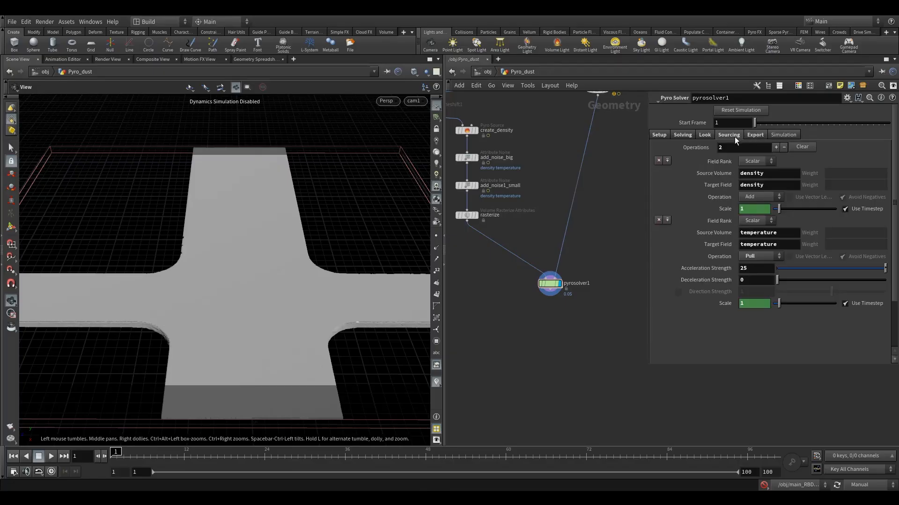
left_click(705, 136)
scroll(717, 248, "down", 1)
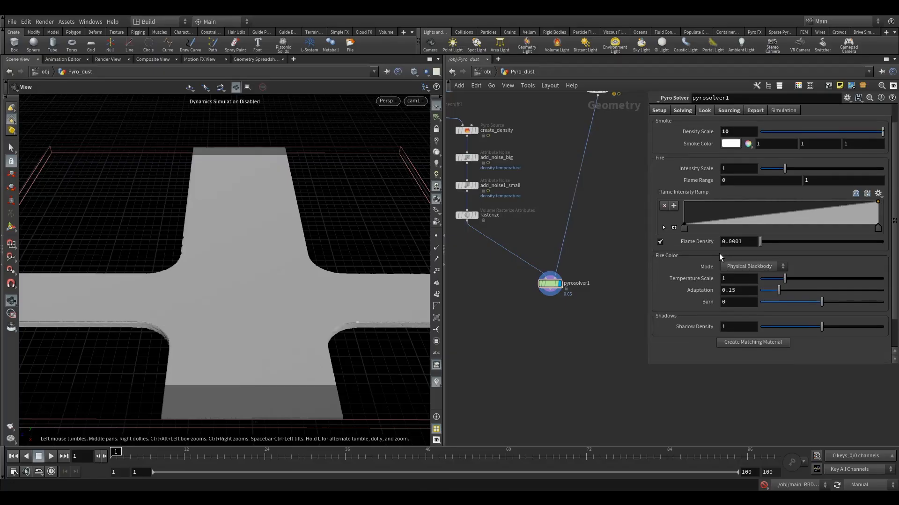
scroll(719, 254, "up", 1)
left_click(683, 135)
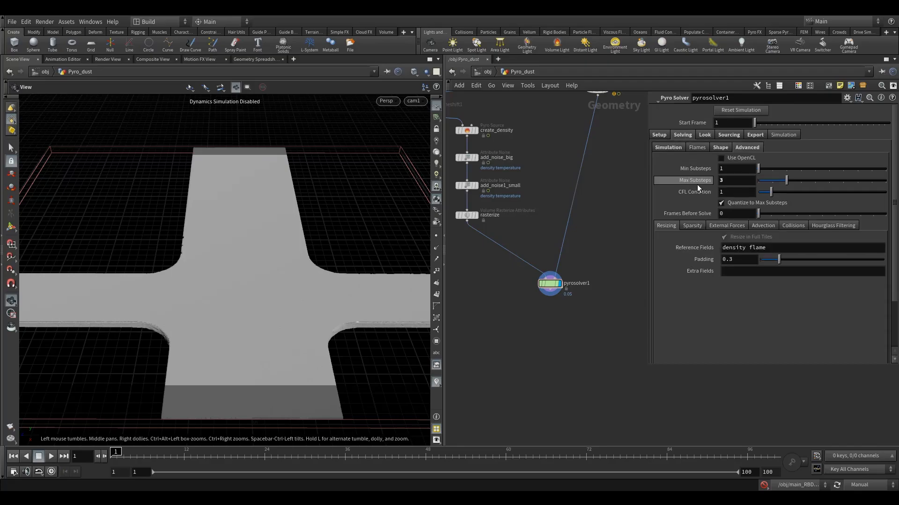
left_click(688, 226)
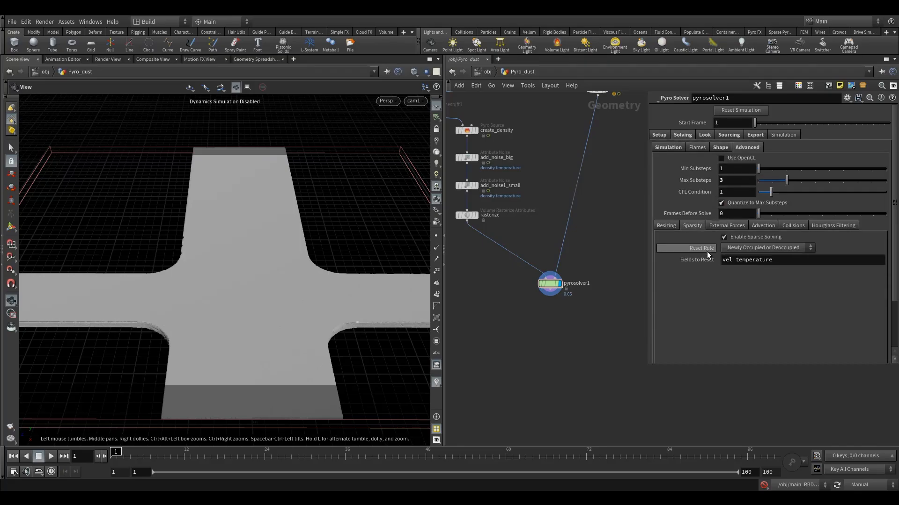
left_click(738, 226)
left_click(762, 226)
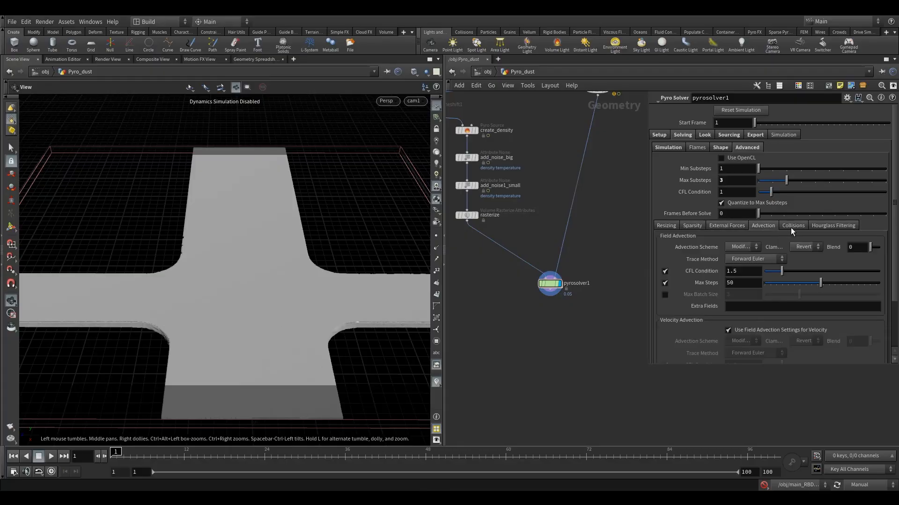
left_click(791, 227)
left_click(837, 226)
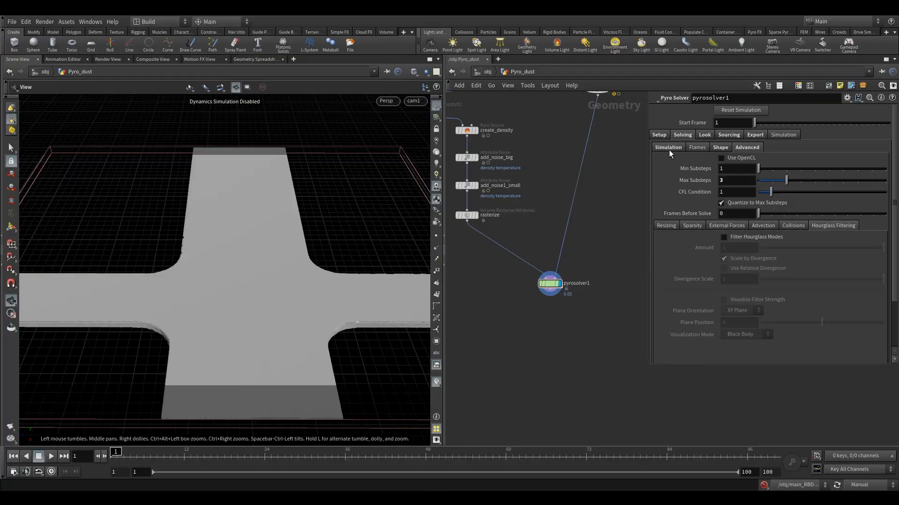
left_click(659, 135)
left_click(663, 138)
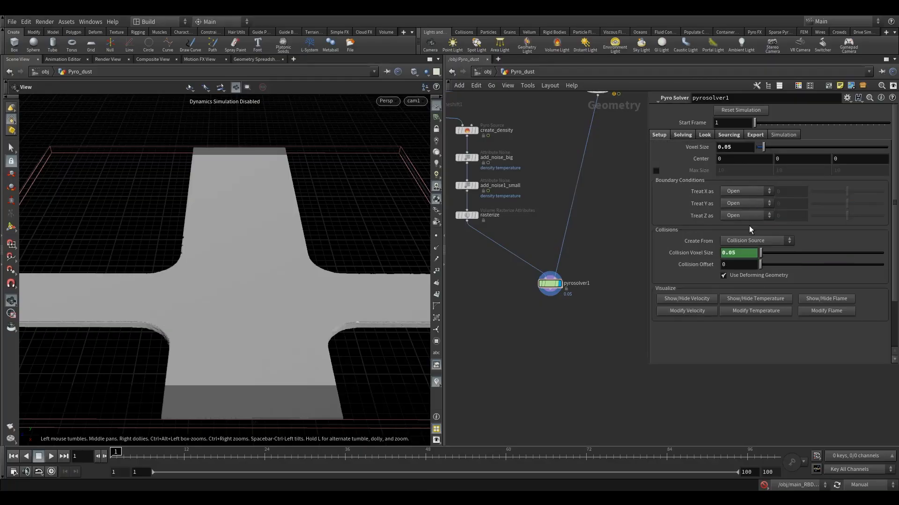
Step: Add a File Cache node below pyrosolver1 in the network
middle_click_drag(639, 268, 636, 295)
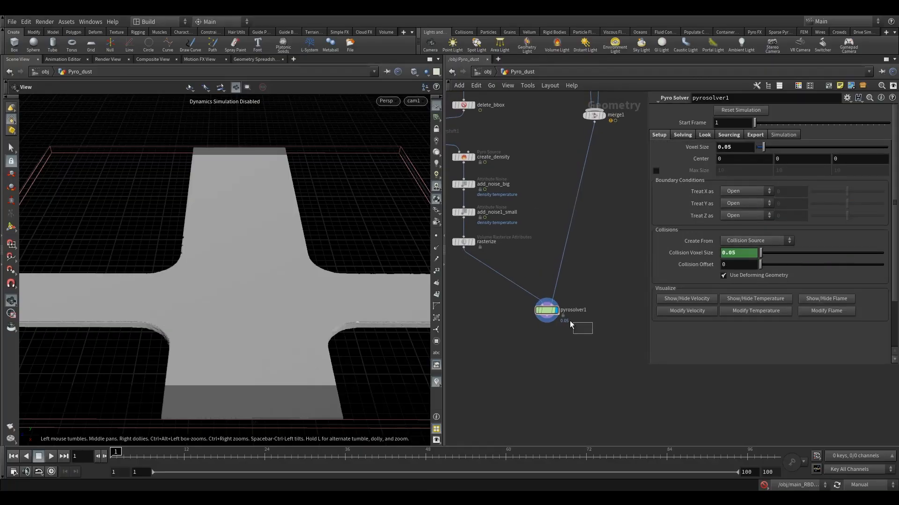
key("Tab")
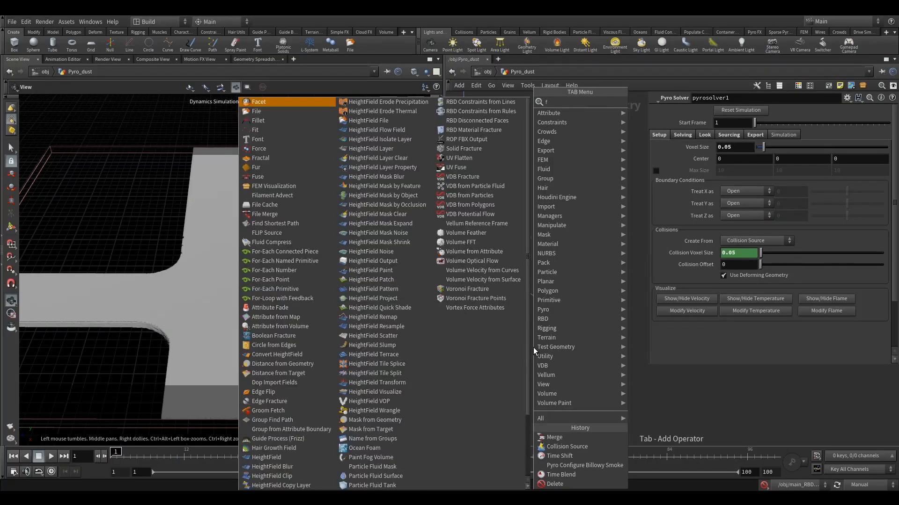
type("fil")
left_click(653, 130)
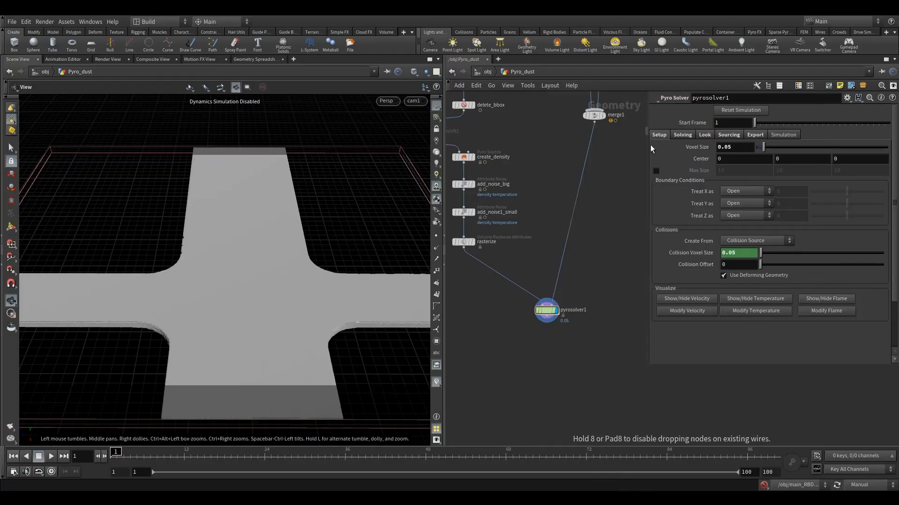
left_click(543, 354)
Step: Rewire create_density to take its input directly from delete_bbox, skipping the timeshift1 node
middle_click_drag(513, 312, 548, 335)
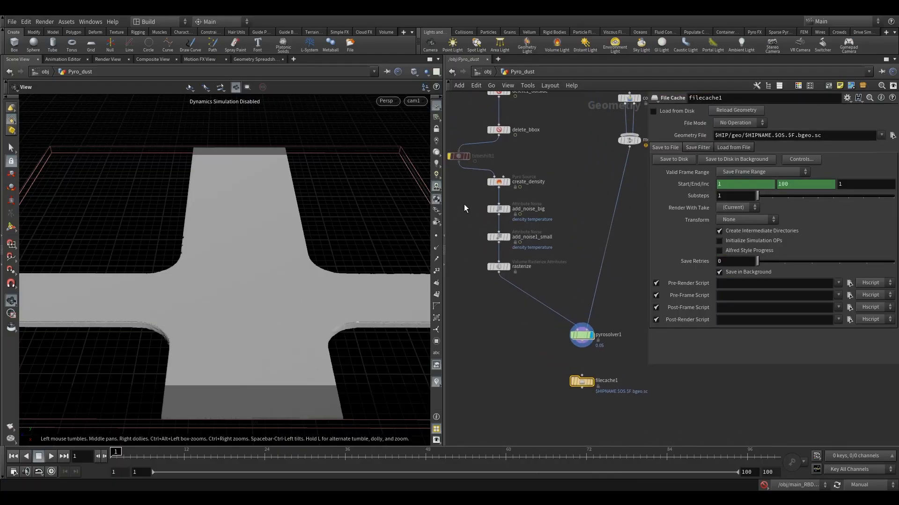
middle_click_drag(464, 204, 493, 220)
left_click_drag(466, 162, 526, 151)
mouse_move(490, 176)
scroll(586, 217, "down", 3)
middle_click_drag(592, 225, 554, 218)
scroll(575, 166, "up", 2)
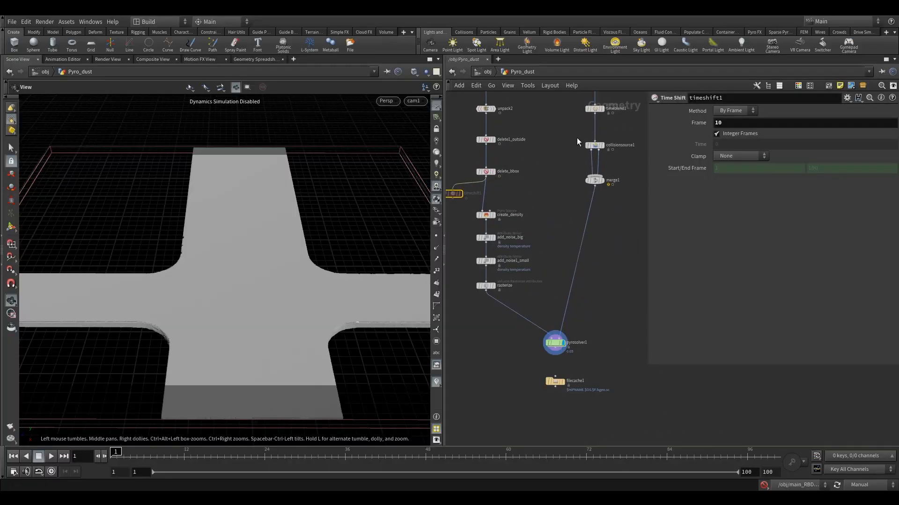
Step: Connect the output of pyrosolver1 to filecache1 and show the file cache's parameters
middle_click_drag(577, 139, 589, 172)
middle_click_drag(559, 292, 541, 195)
scroll(541, 285, "up", 2)
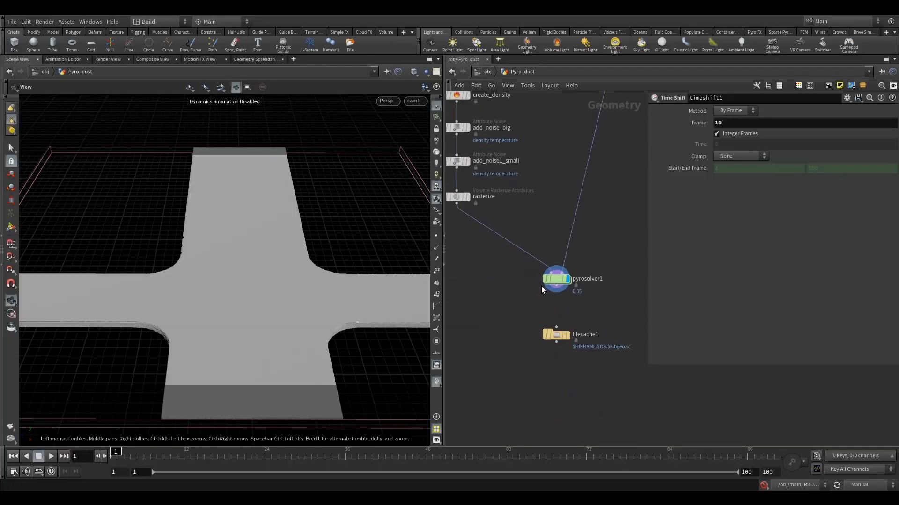
left_click_drag(556, 287, 556, 327)
left_click(557, 332)
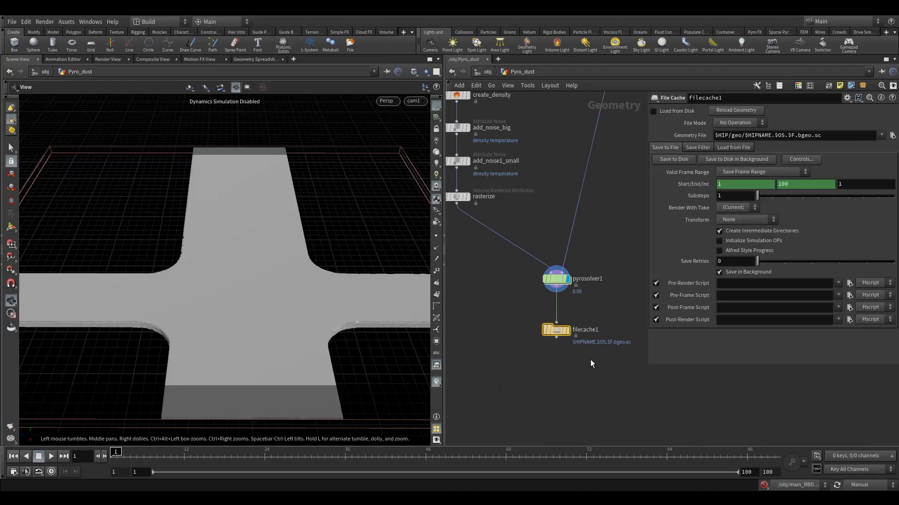
Step: Set the file cache's Geometry File path to $HIP/sim/pyro.v1/pyro.v1.$F3.bgeo
left_click_drag(824, 136, 729, 146)
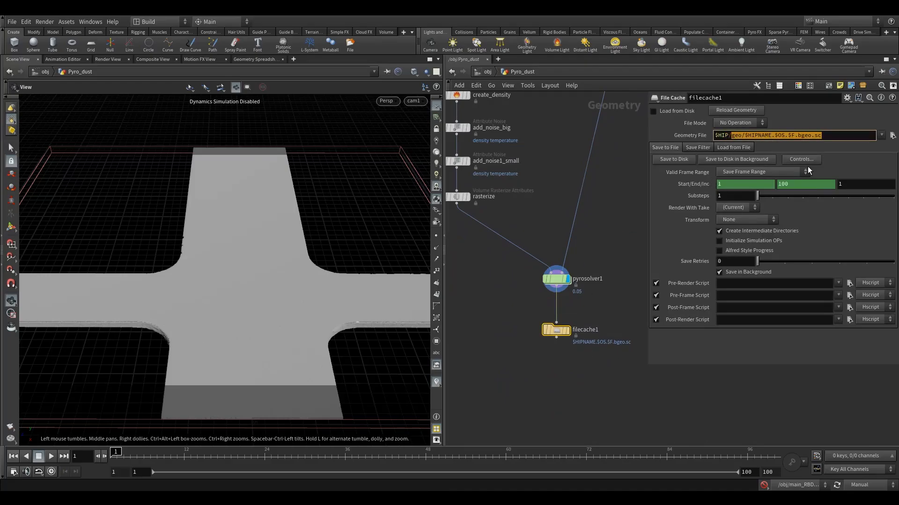
type("sim/")
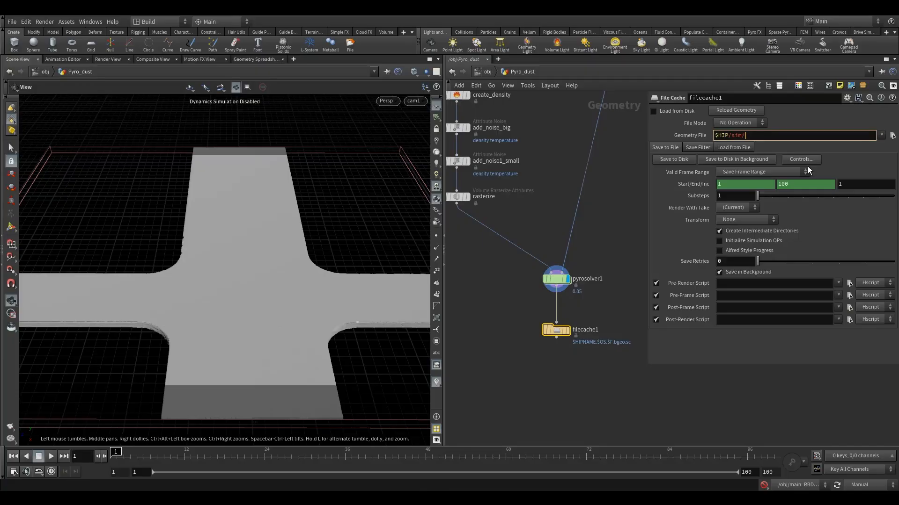
type("pyro.v1/pyro.v1.$F3.bgeo")
Step: Set the display flag on filecache1, enable Load from Disk and start saving the simulation frames to disk
left_click(567, 330)
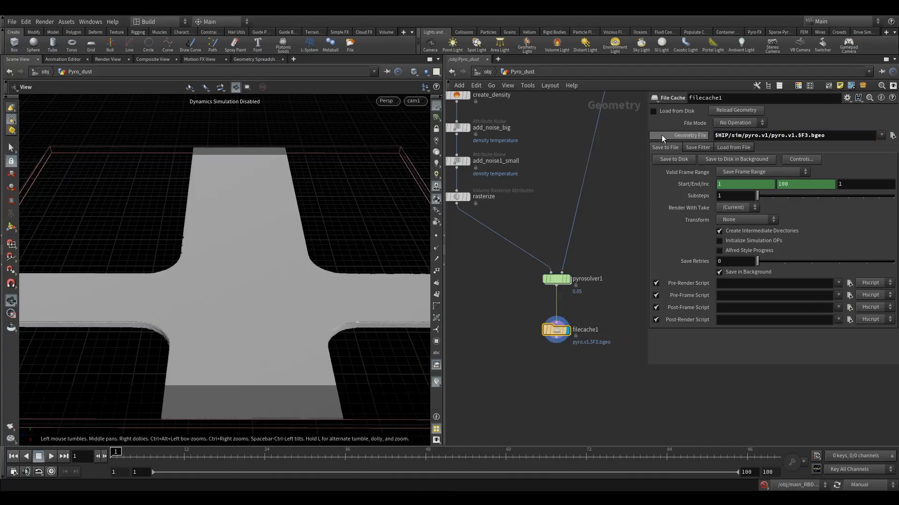
left_click(654, 112)
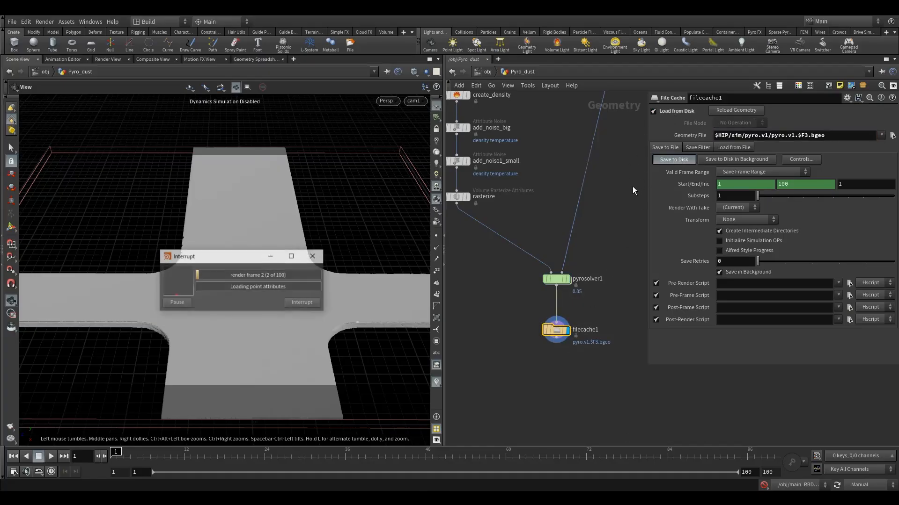